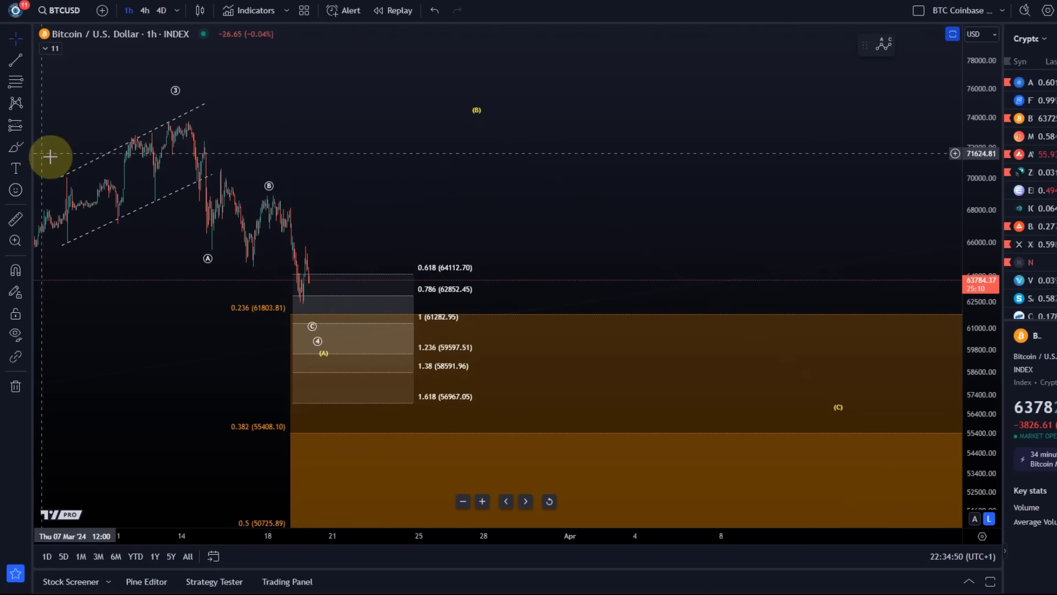
- Sketch a trial freehand price path from wave 3 down to C, then undo it
left_click(16, 147)
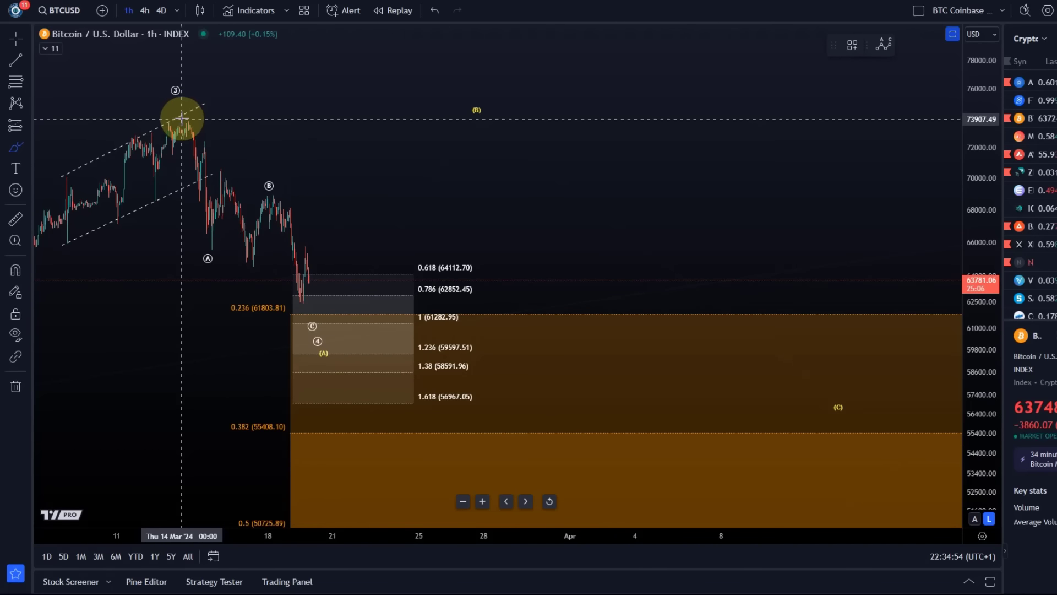
mouse_move(189, 119)
left_mouse_down()
mouse_move(219, 249)
mouse_move(238, 242)
mouse_move(274, 187)
mouse_move(314, 317)
left_mouse_up()
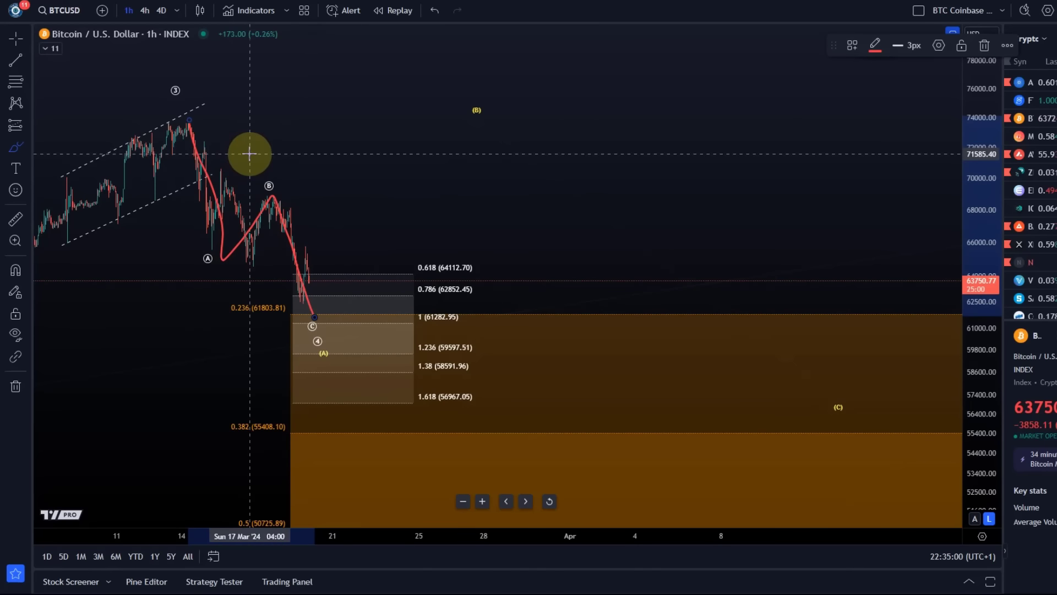
left_click(434, 10)
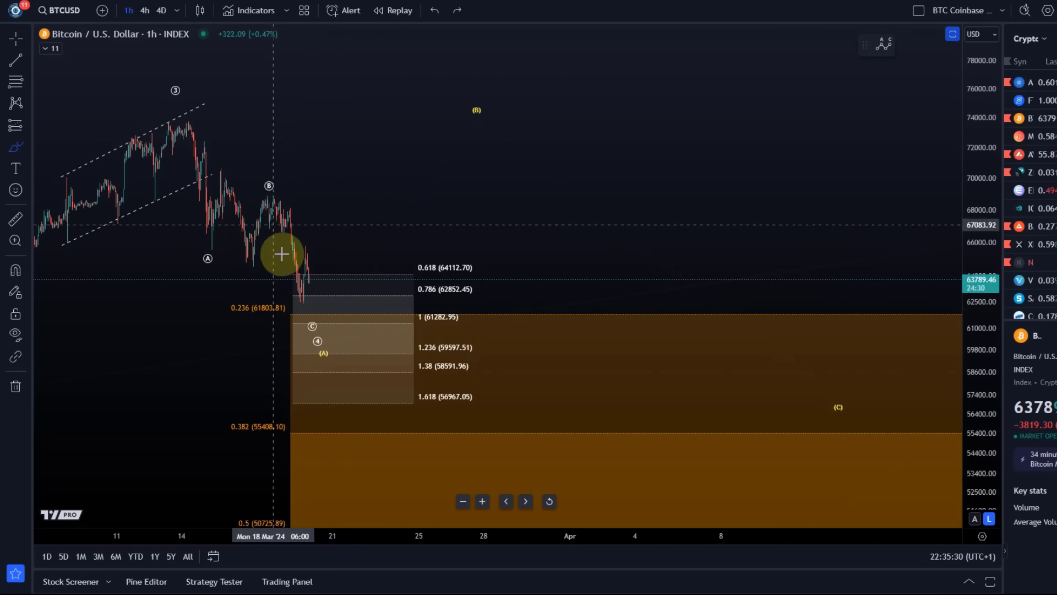
left_click(31, 112)
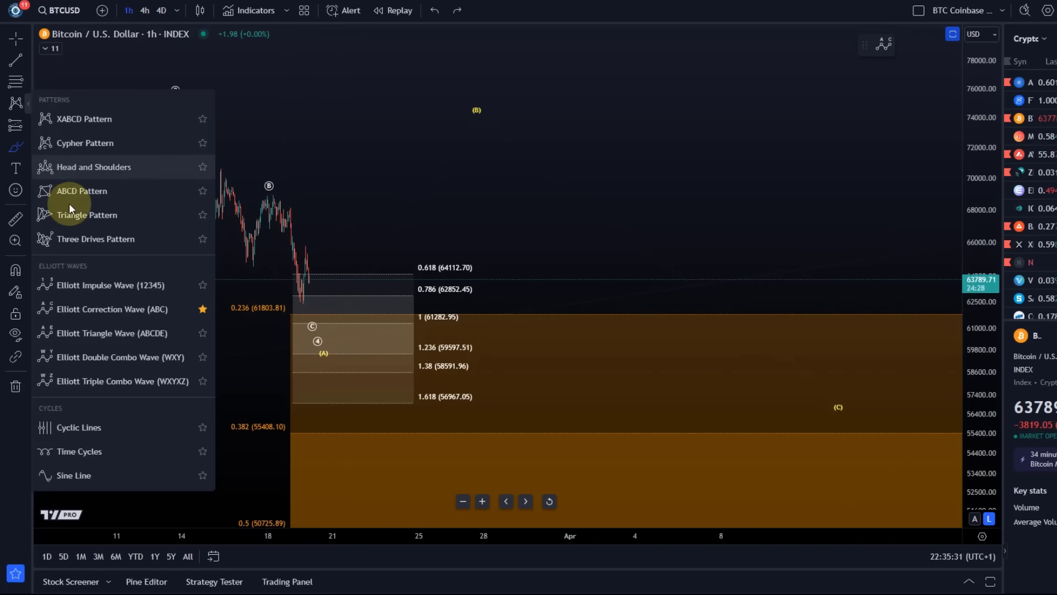
left_click(107, 284)
left_click(265, 192)
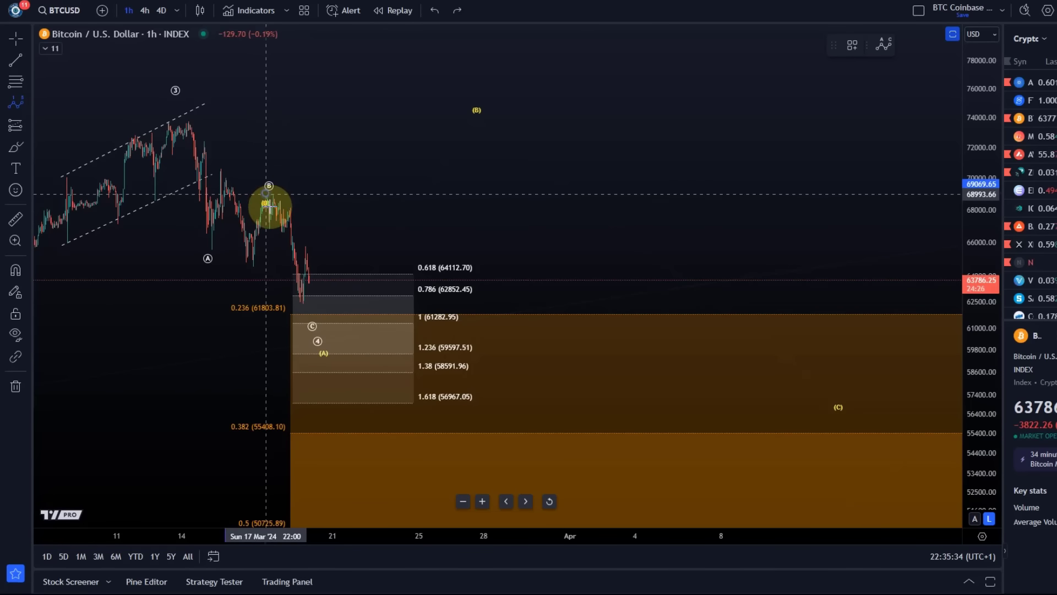
left_click(272, 223)
left_click(278, 204)
left_click(301, 293)
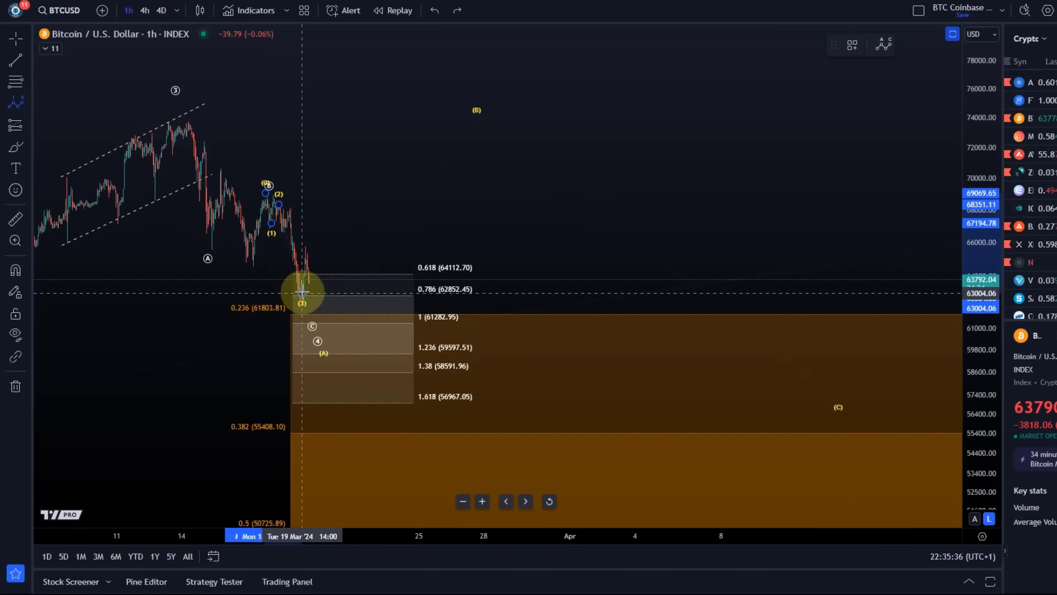
left_click(306, 250)
left_click(326, 303)
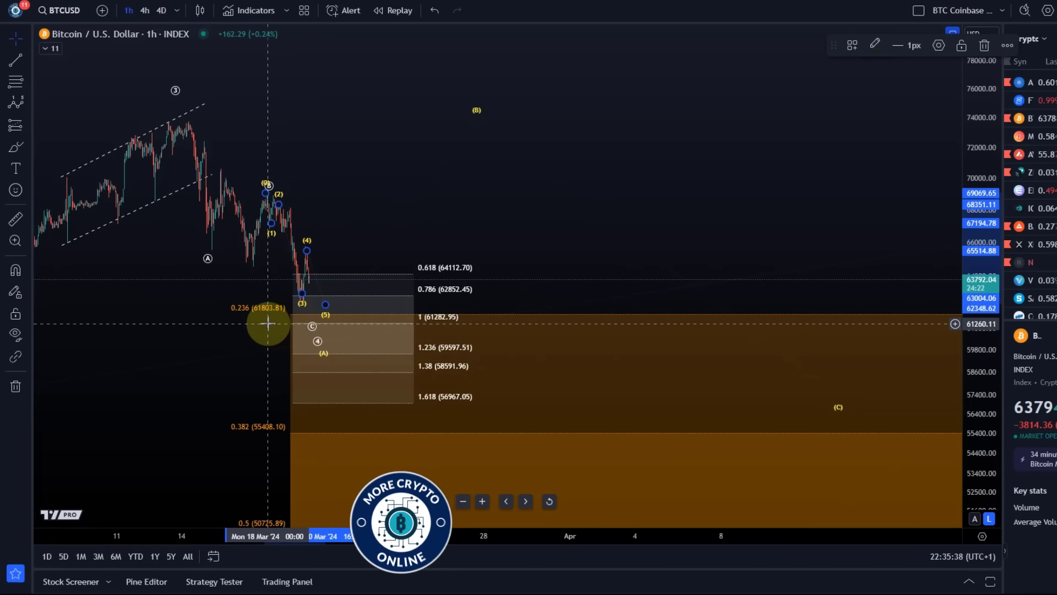
key("Delete")
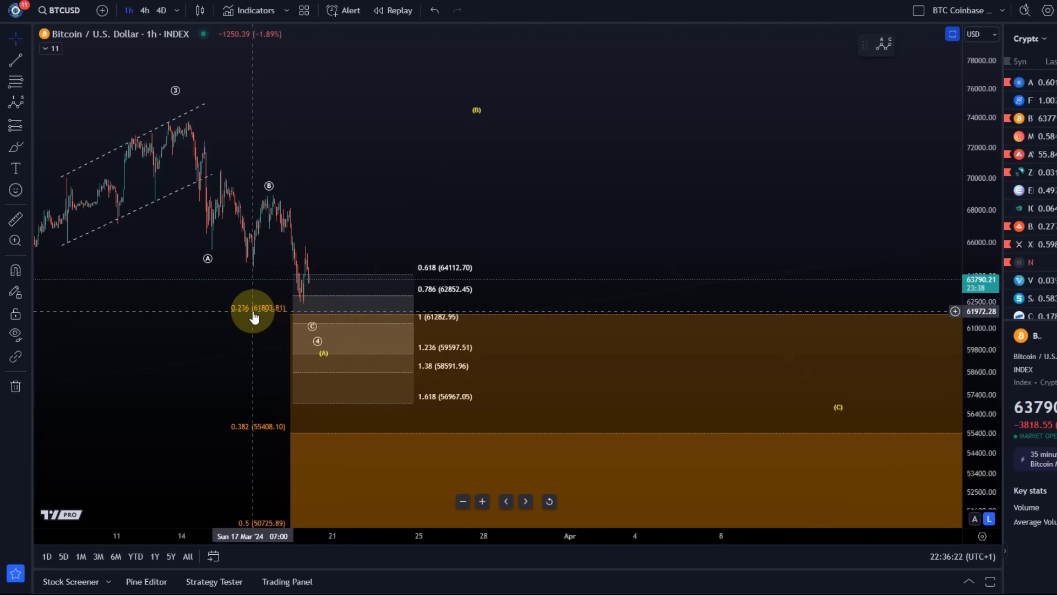
- Move the wave ④ label lower beside (A) and adjust the wave ③ point at the top
left_click(311, 344)
left_click(308, 337)
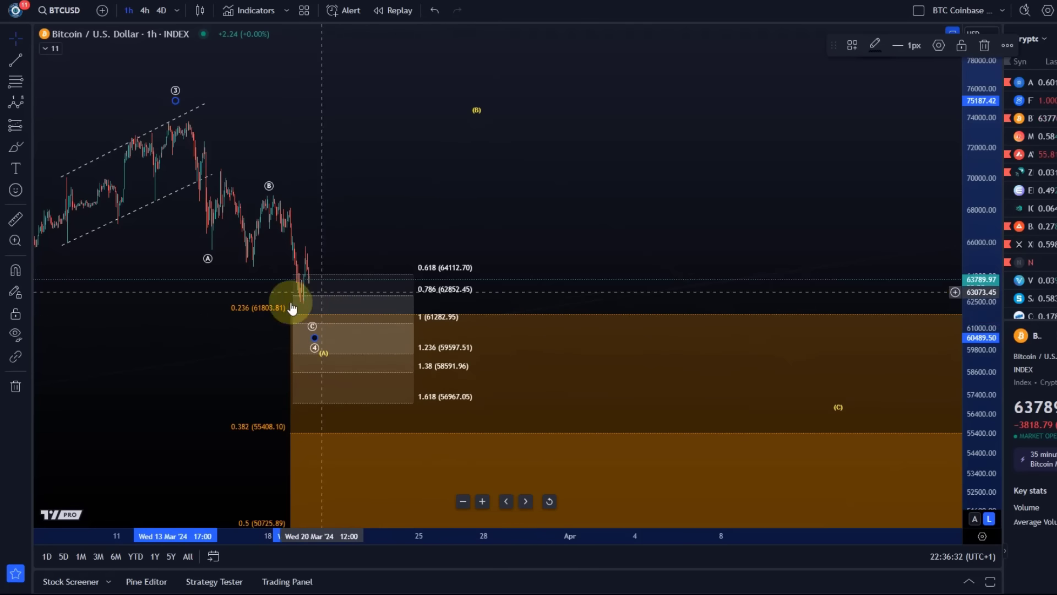
left_click_drag(301, 327, 171, 120)
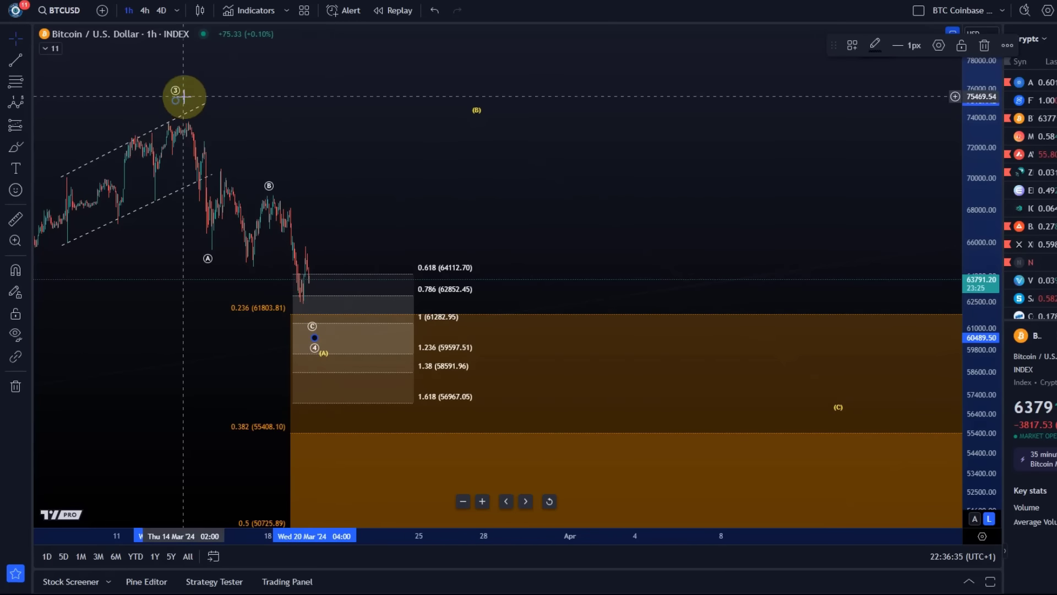
left_click(318, 328)
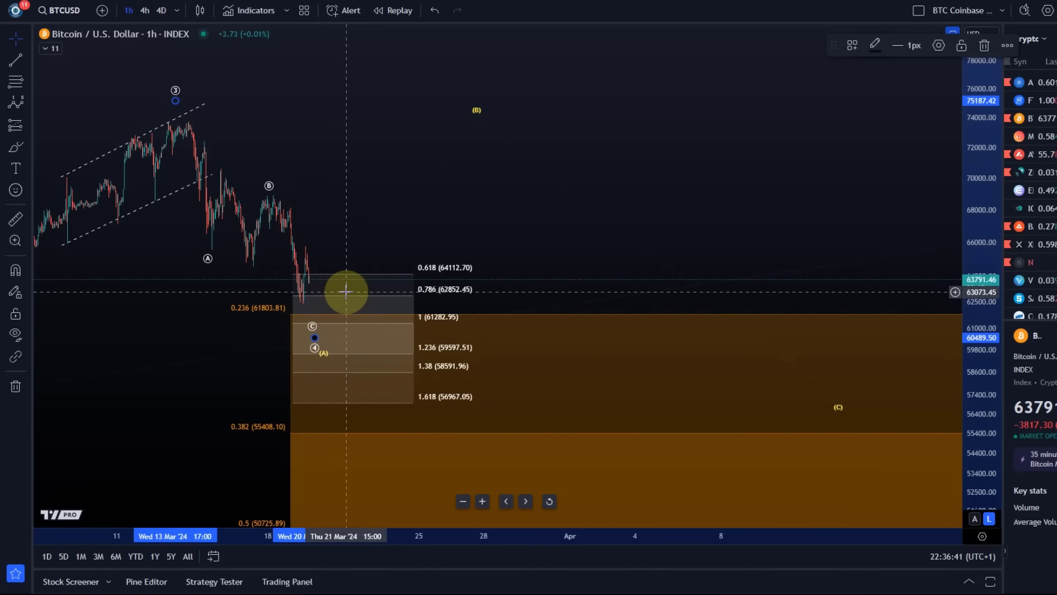
left_click(17, 147)
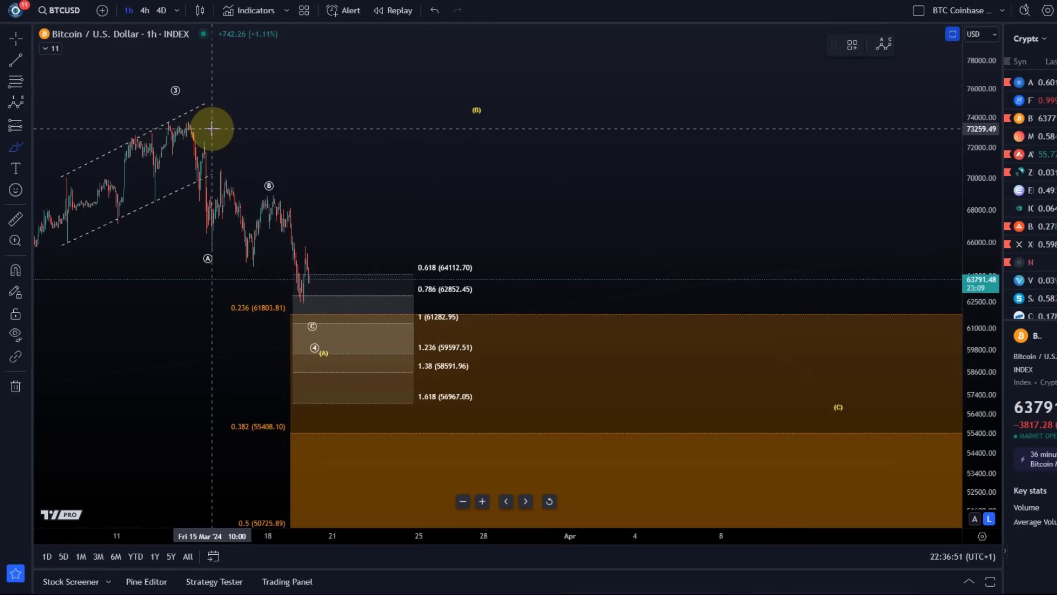
- Brush a red projected path from the wave ③ top down to (A), up to (B), then toward (C)
left_click(171, 112)
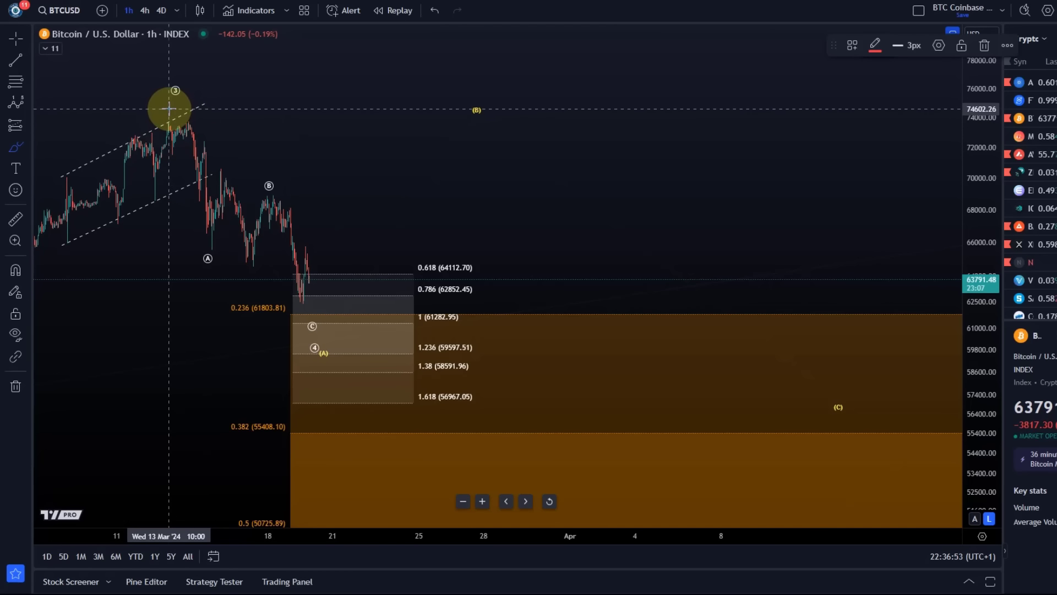
left_click_drag(233, 231, 303, 359)
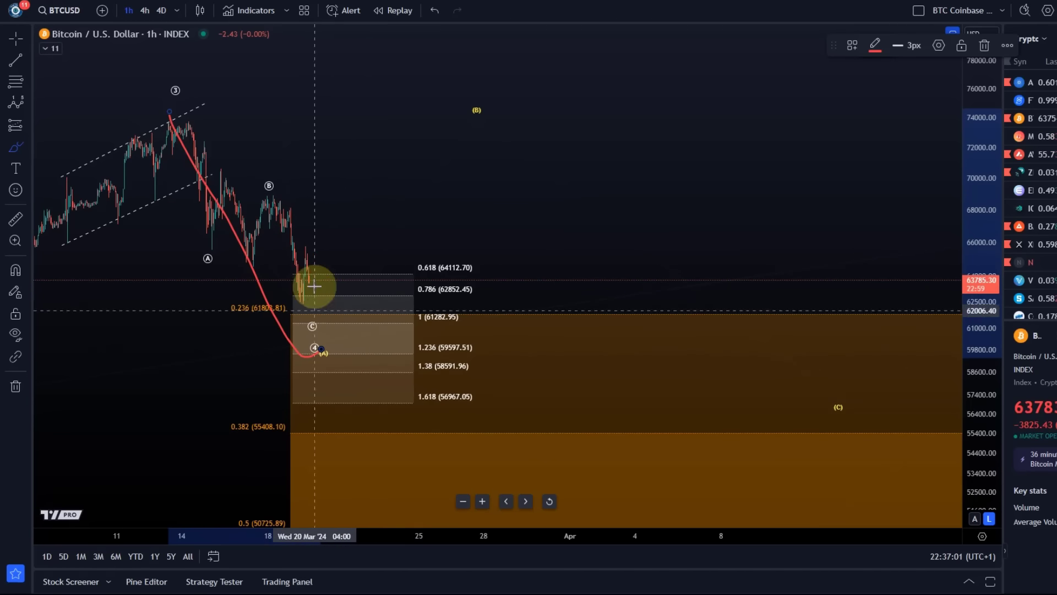
mouse_move(327, 354)
left_mouse_down()
mouse_move(373, 274)
mouse_move(406, 259)
mouse_move(500, 117)
mouse_move(535, 187)
mouse_move(577, 172)
mouse_move(632, 275)
mouse_move(692, 279)
mouse_move(812, 368)
left_mouse_up()
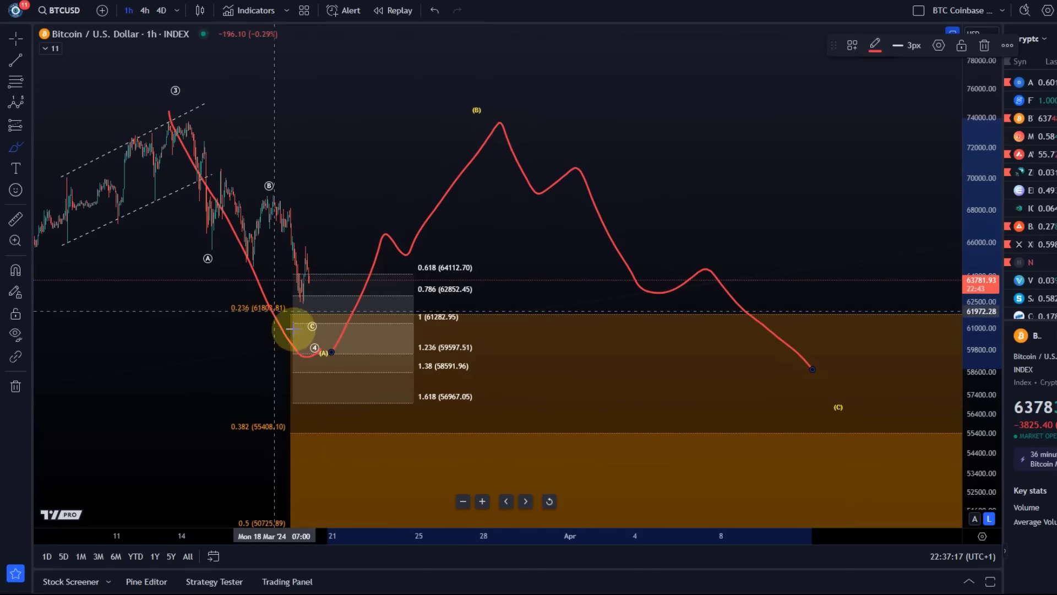
key("Escape")
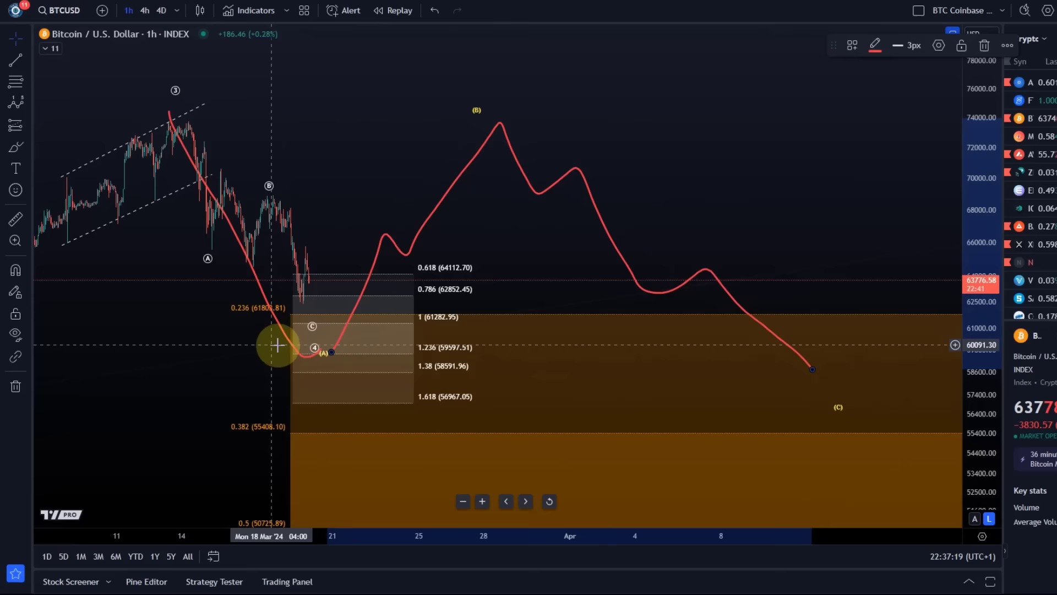
left_click(842, 426)
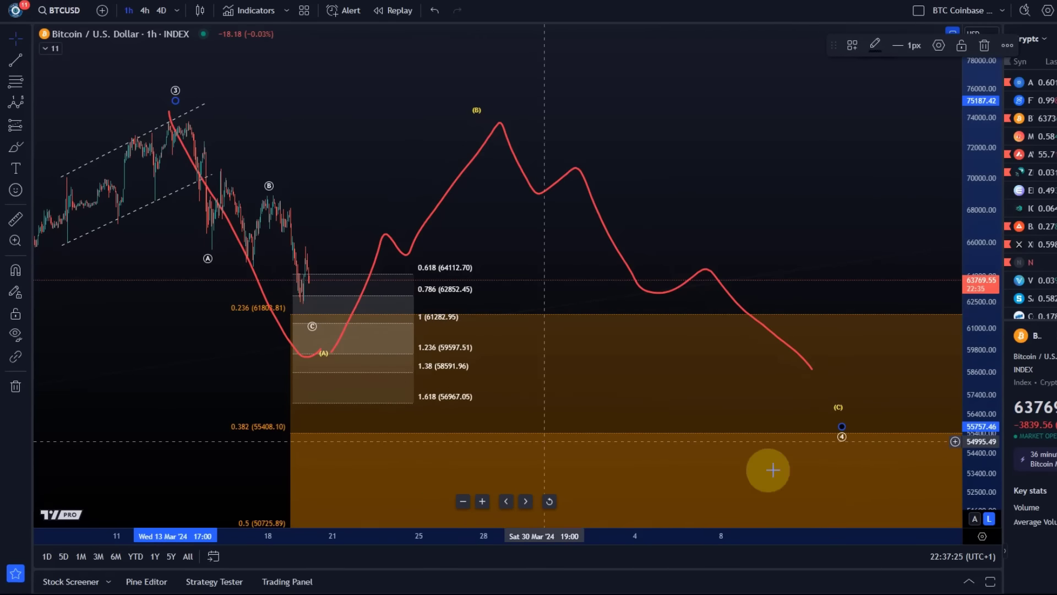
- Undo the wave 4 move and the red projected price path
left_click(427, 14)
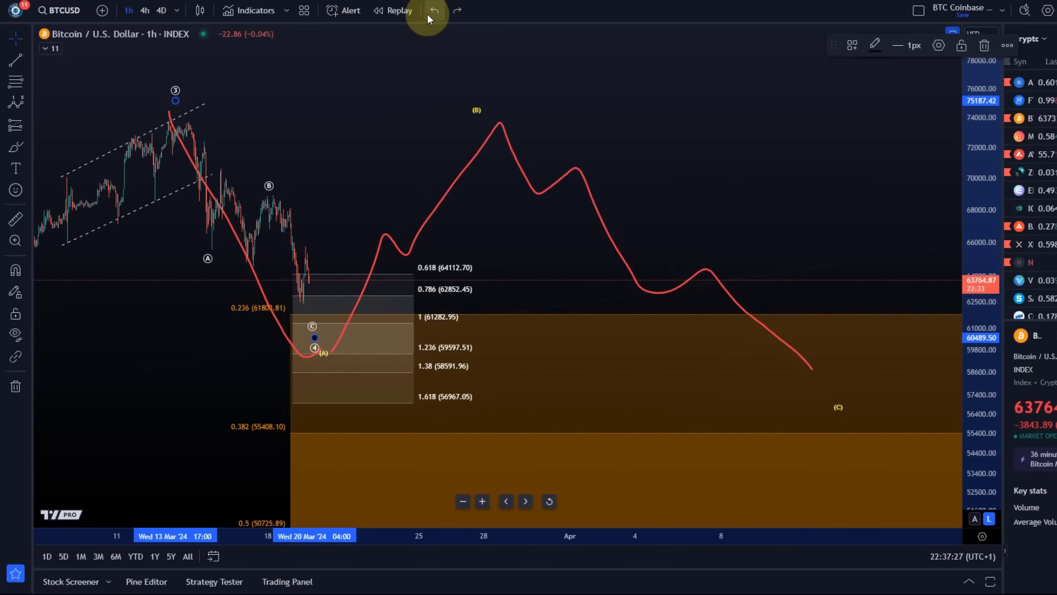
left_click(427, 14)
left_click(428, 15)
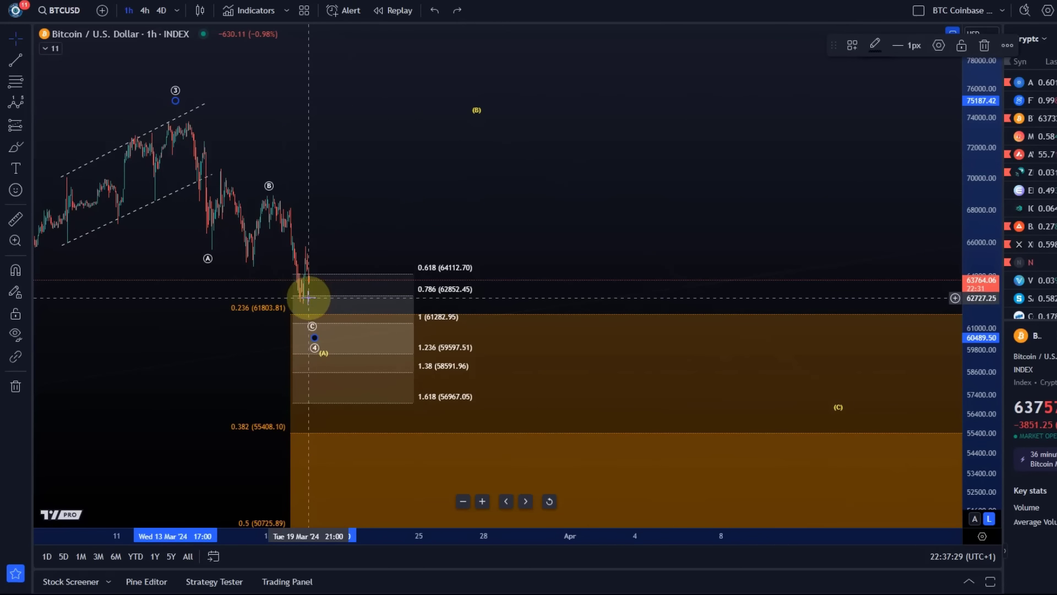
key("ctrl+z")
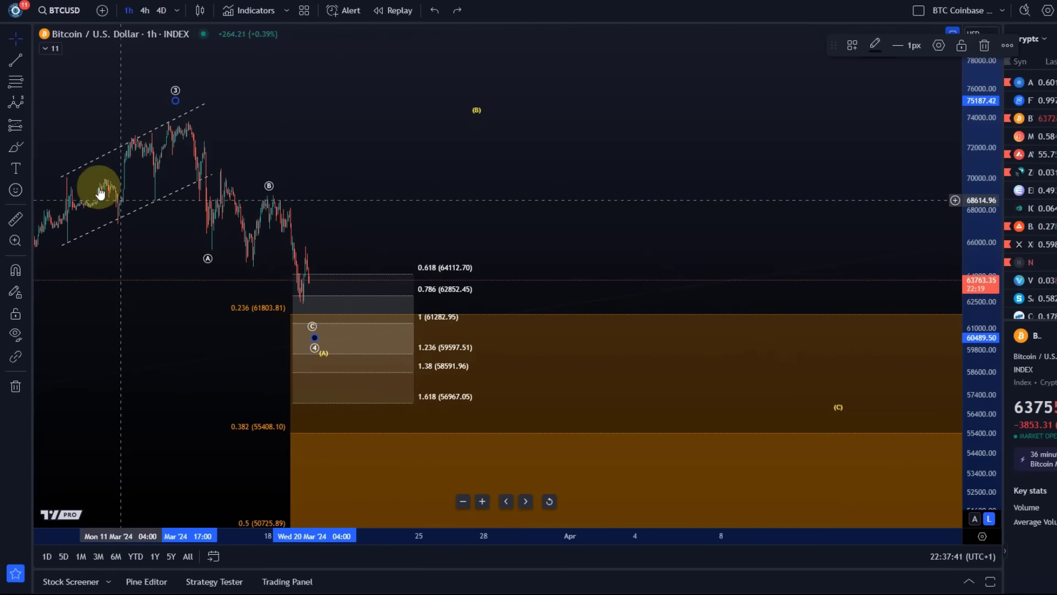
- Try an Elliott ABC correction wave from the recent low through (A), (B), (C), then undo it
left_click(31, 97)
left_click(127, 309)
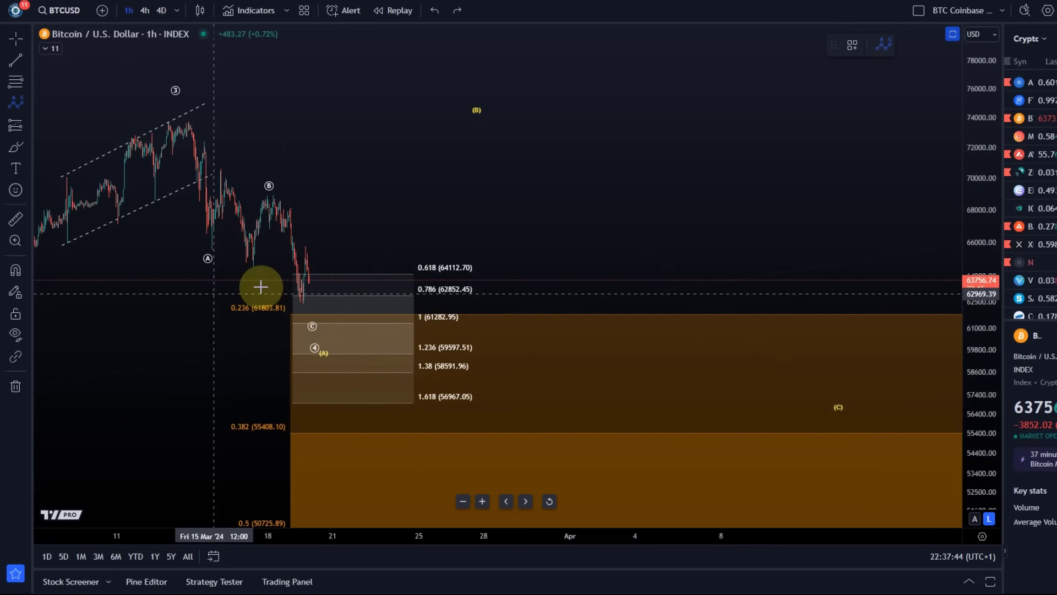
left_click(303, 296)
left_click(331, 193)
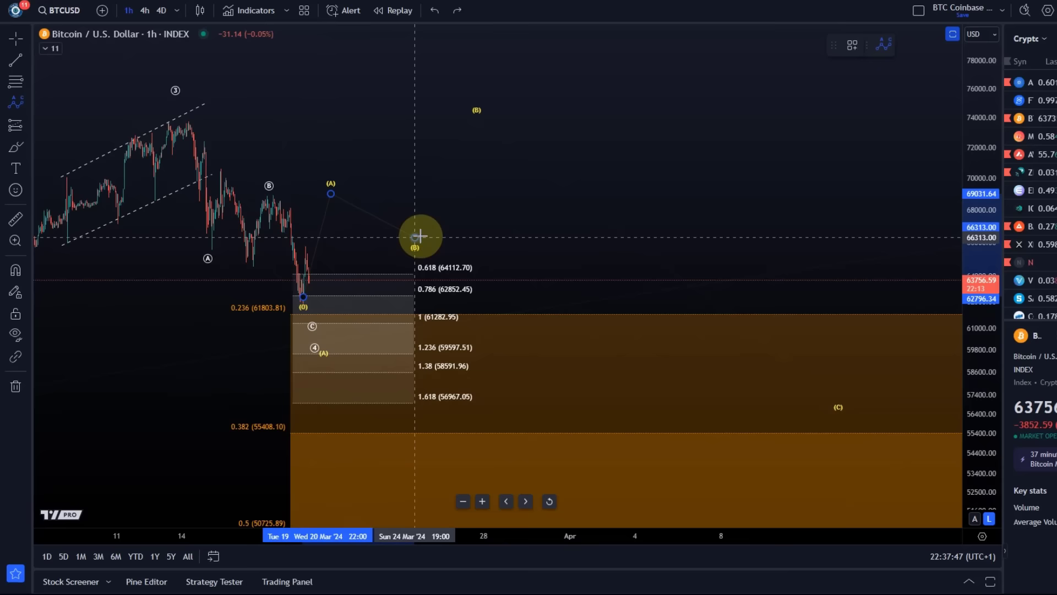
left_click(414, 237)
left_click(467, 144)
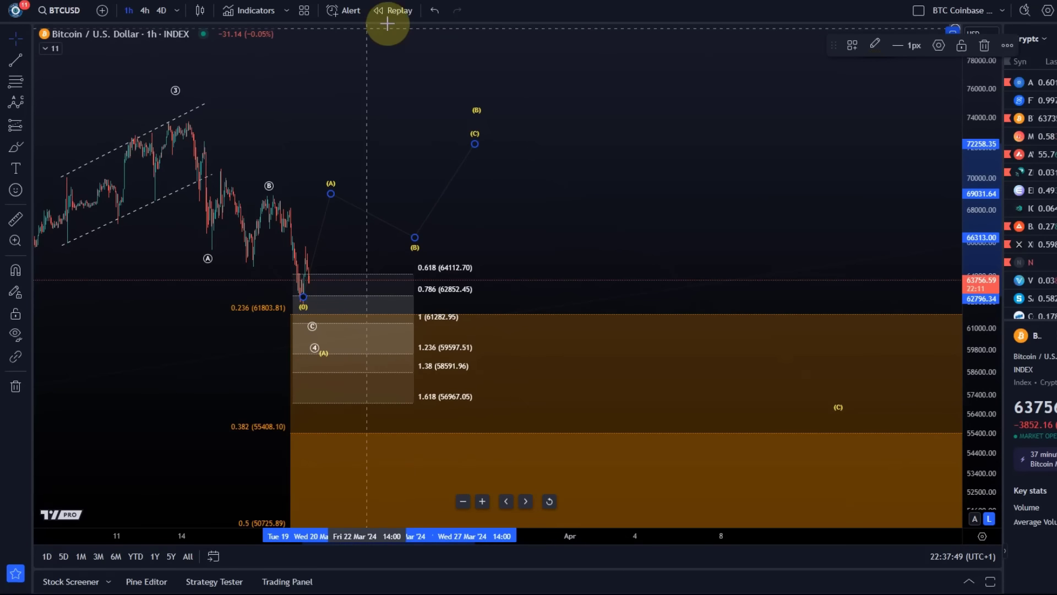
left_click(434, 11)
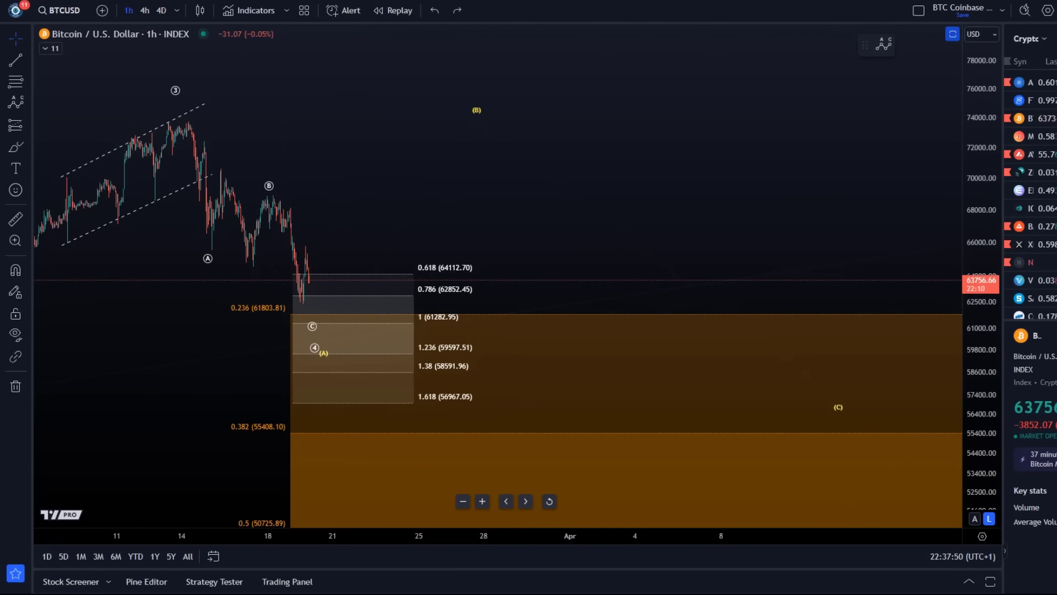
left_click(25, 105)
left_click(193, 284)
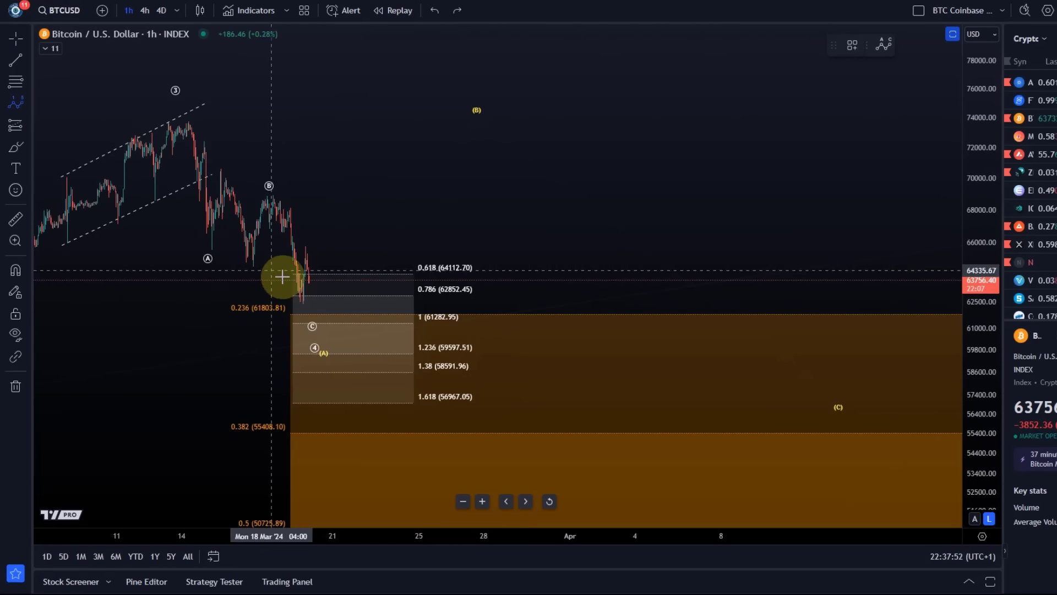
left_click(300, 299)
left_click(327, 193)
left_click(357, 252)
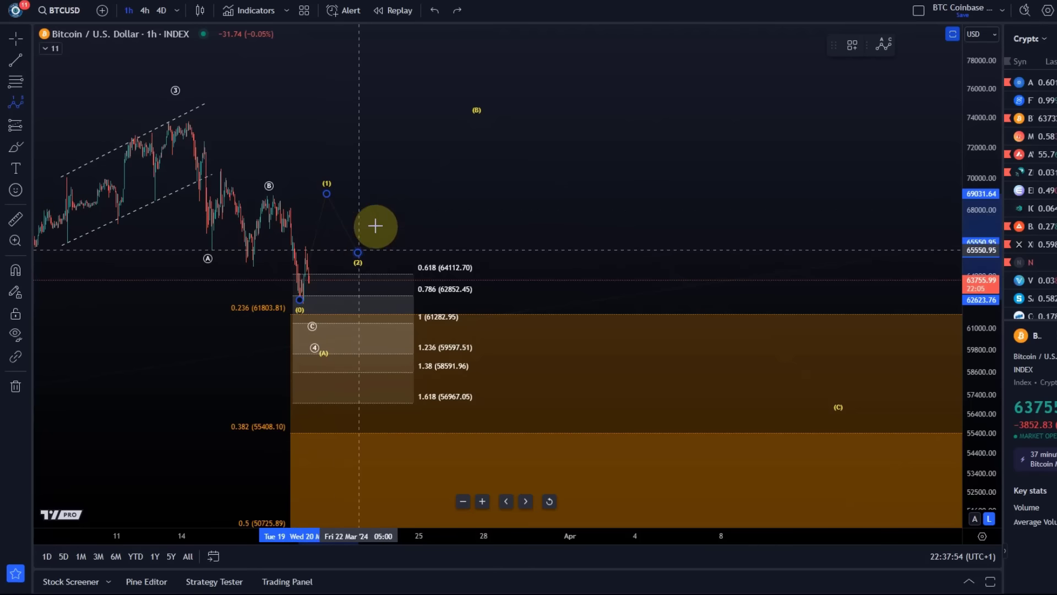
left_click(396, 97)
left_click(434, 156)
left_click(472, 55)
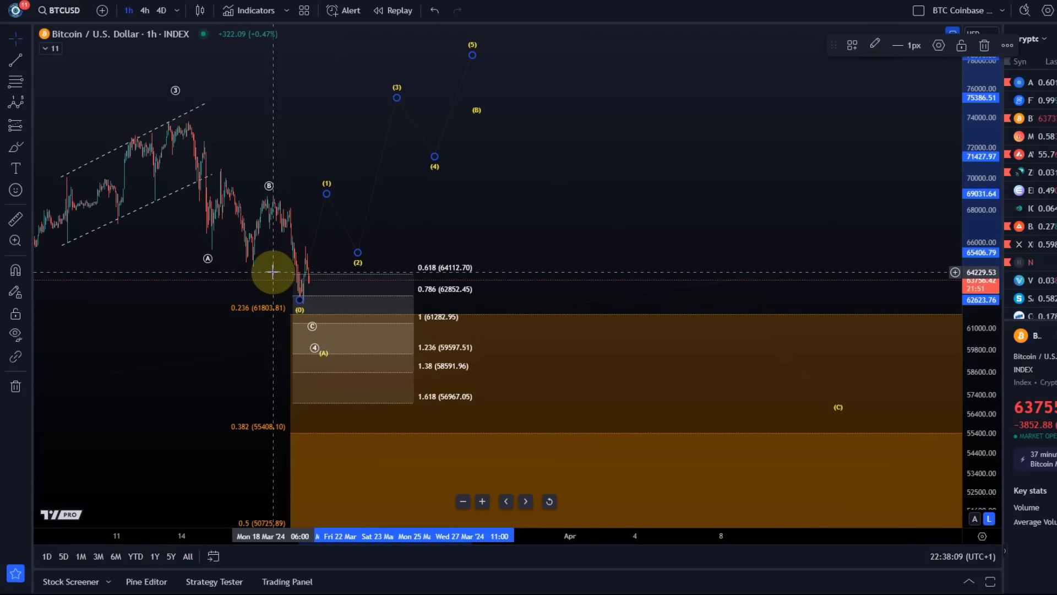
key("Delete")
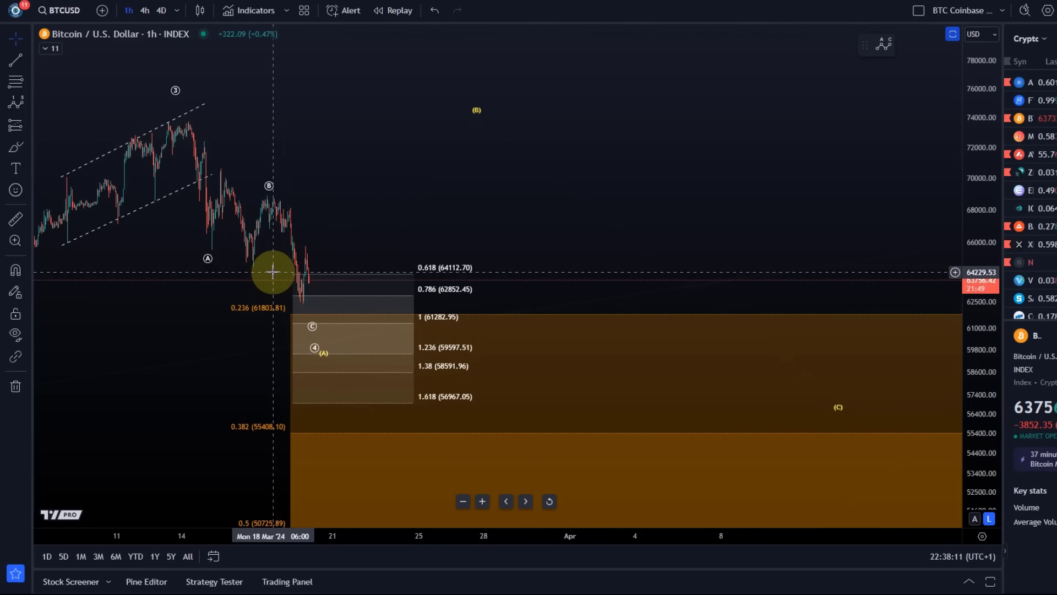
scroll(260, 213, "right", 5)
left_click_drag(260, 212, 765, 214)
scroll(762, 214, "up", 3)
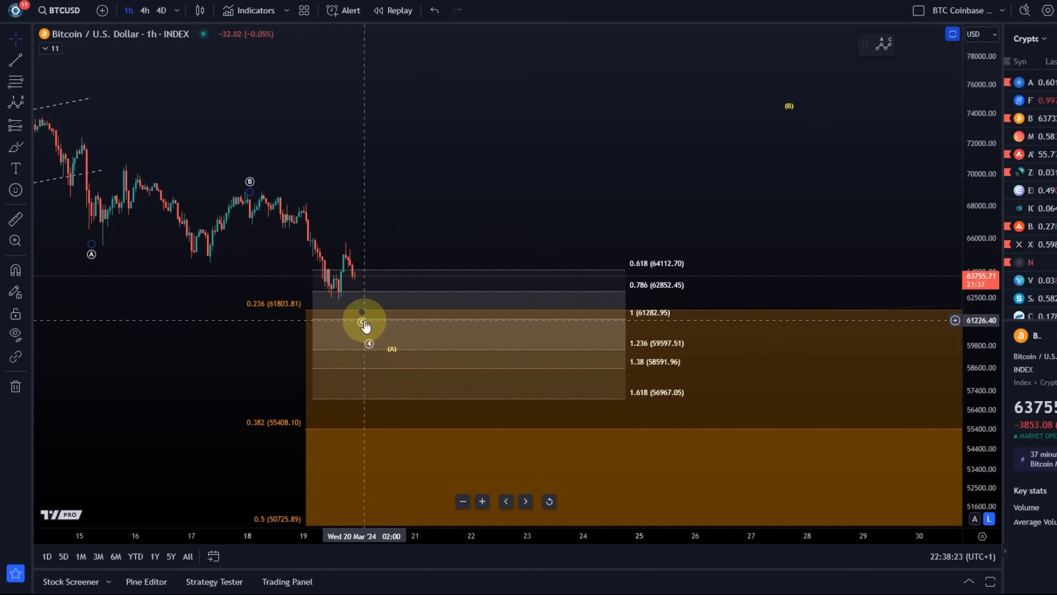
left_click_drag(364, 324, 370, 325)
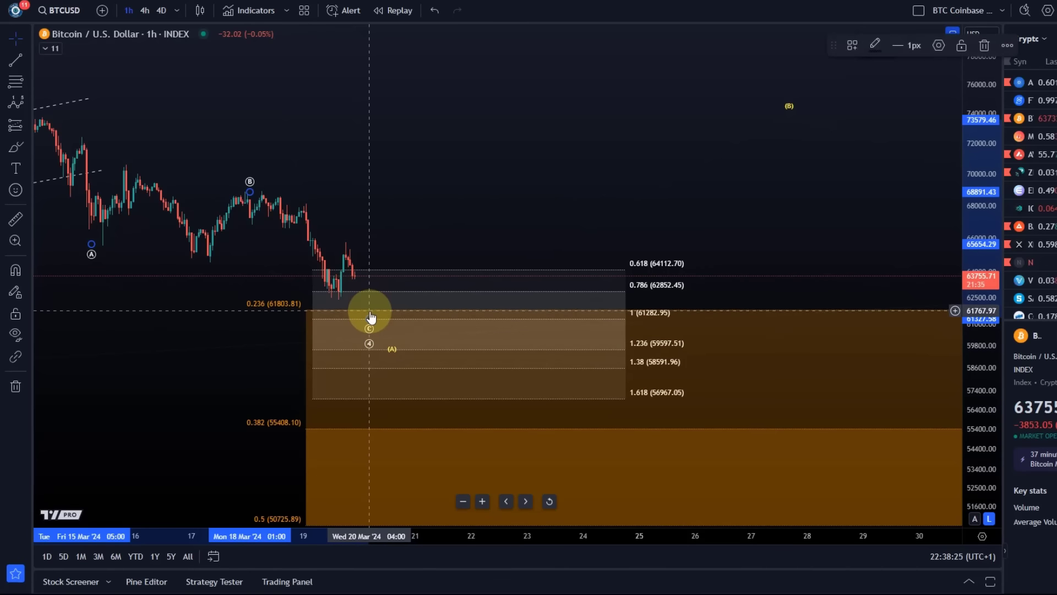
scroll(372, 307, "down", 5)
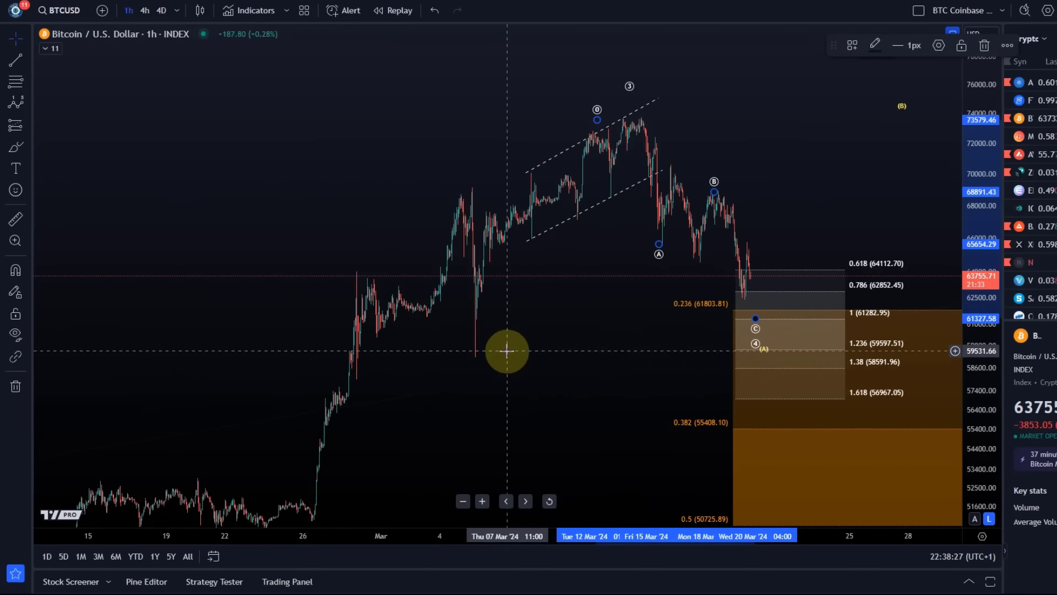
left_click_drag(458, 382, 179, 359)
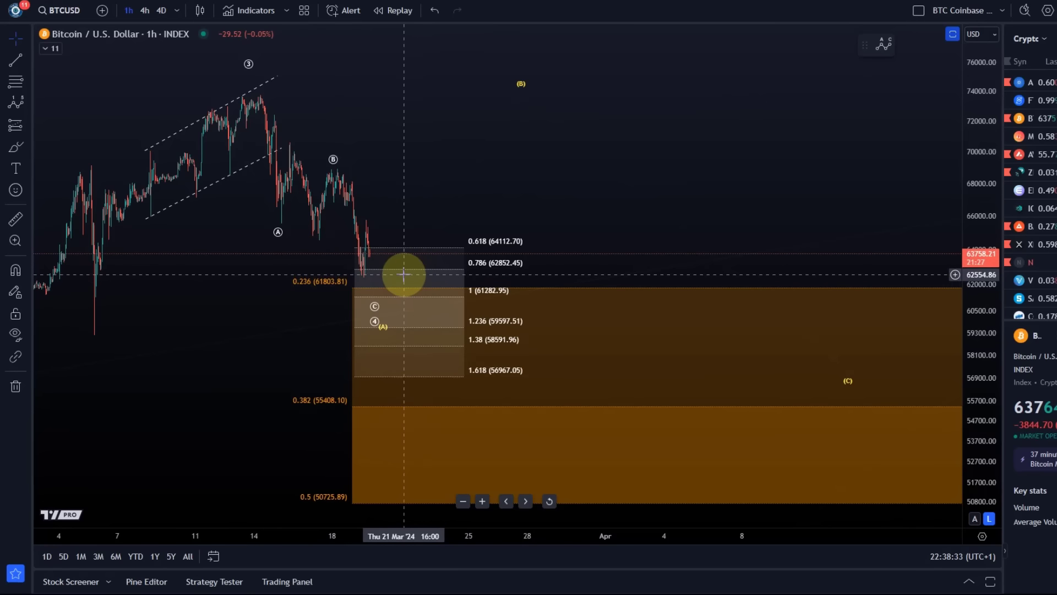
left_click_drag(726, 141, 686, 190)
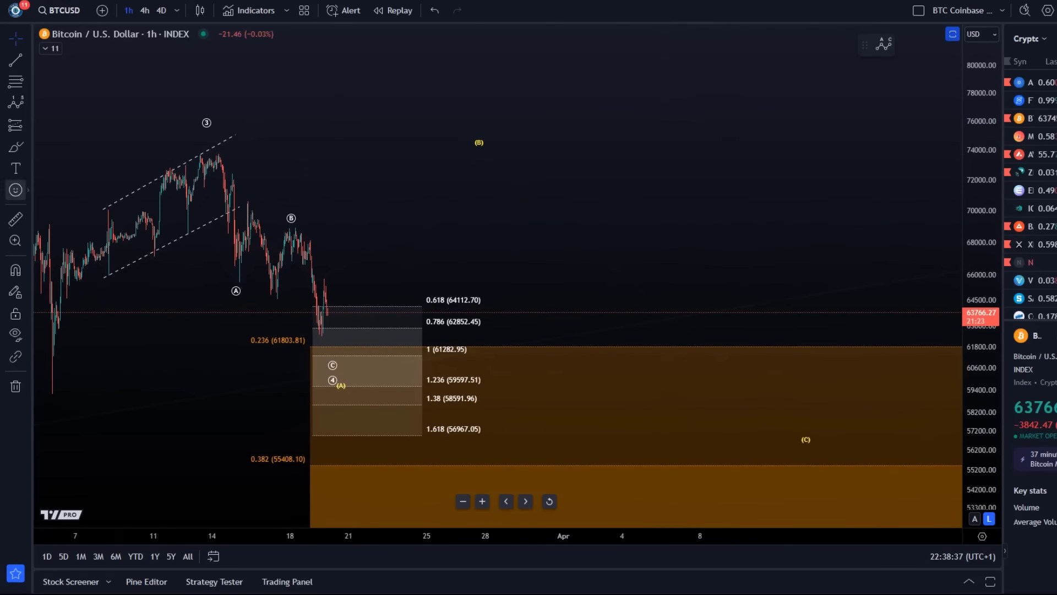